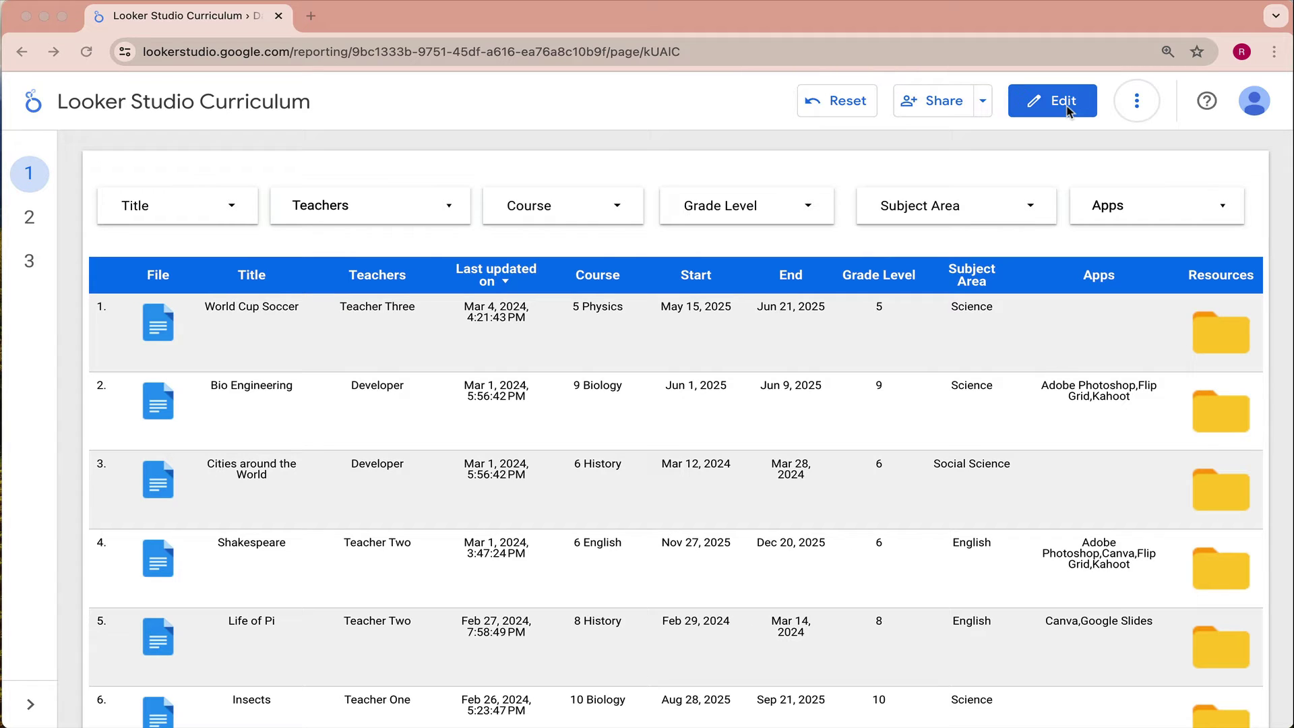
# Put the Curriculum report into edit mode
pyautogui.click(1072, 112)
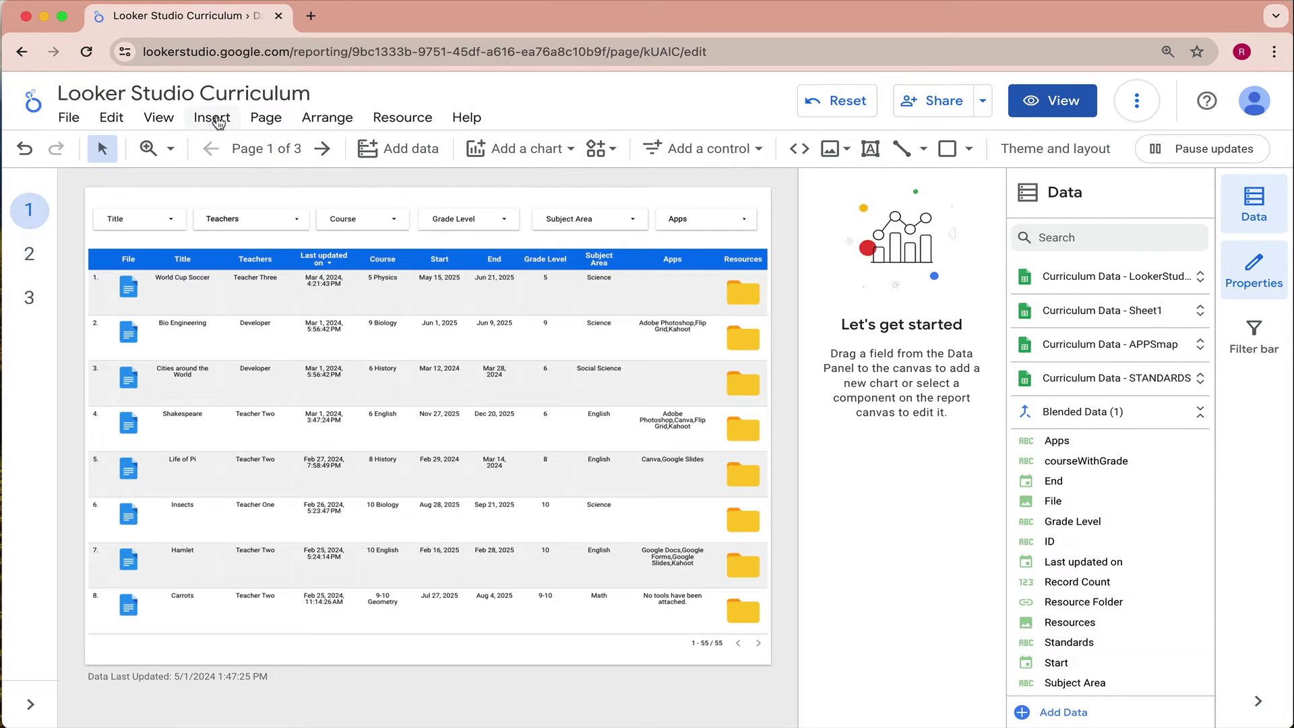
pyautogui.click(217, 121)
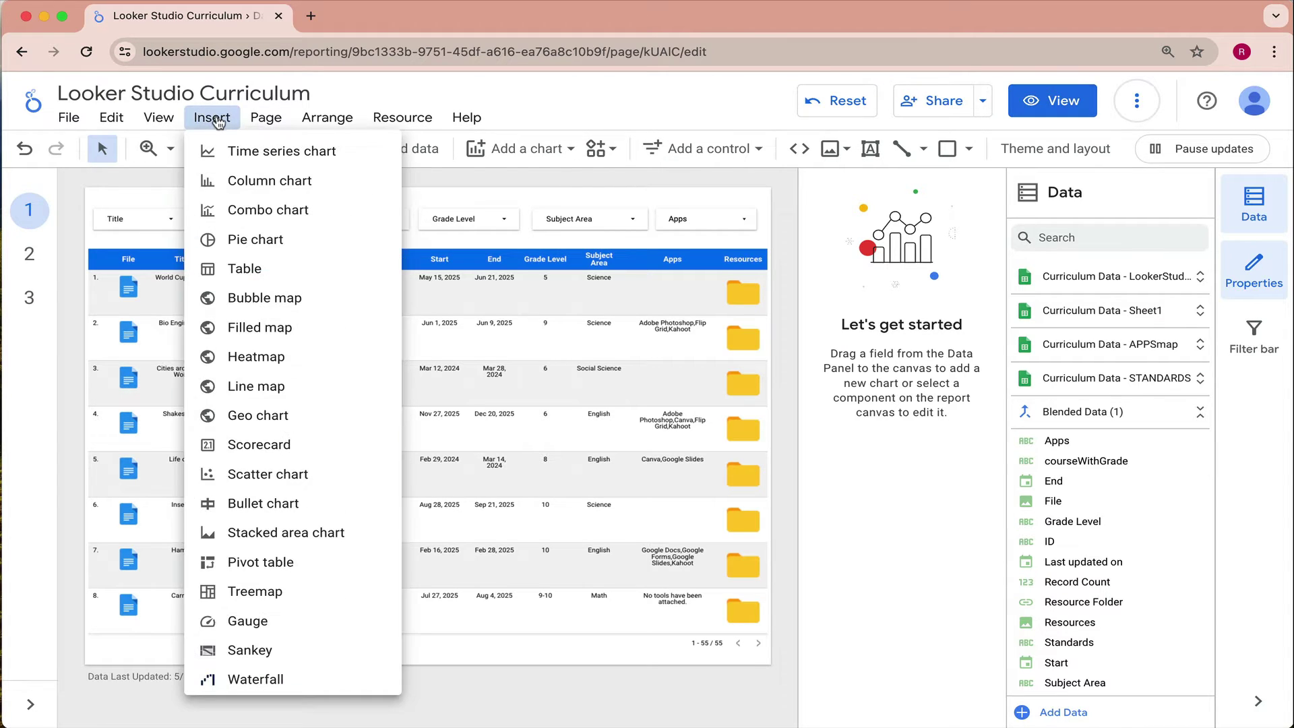
pyautogui.scroll(-10, 225, 380)
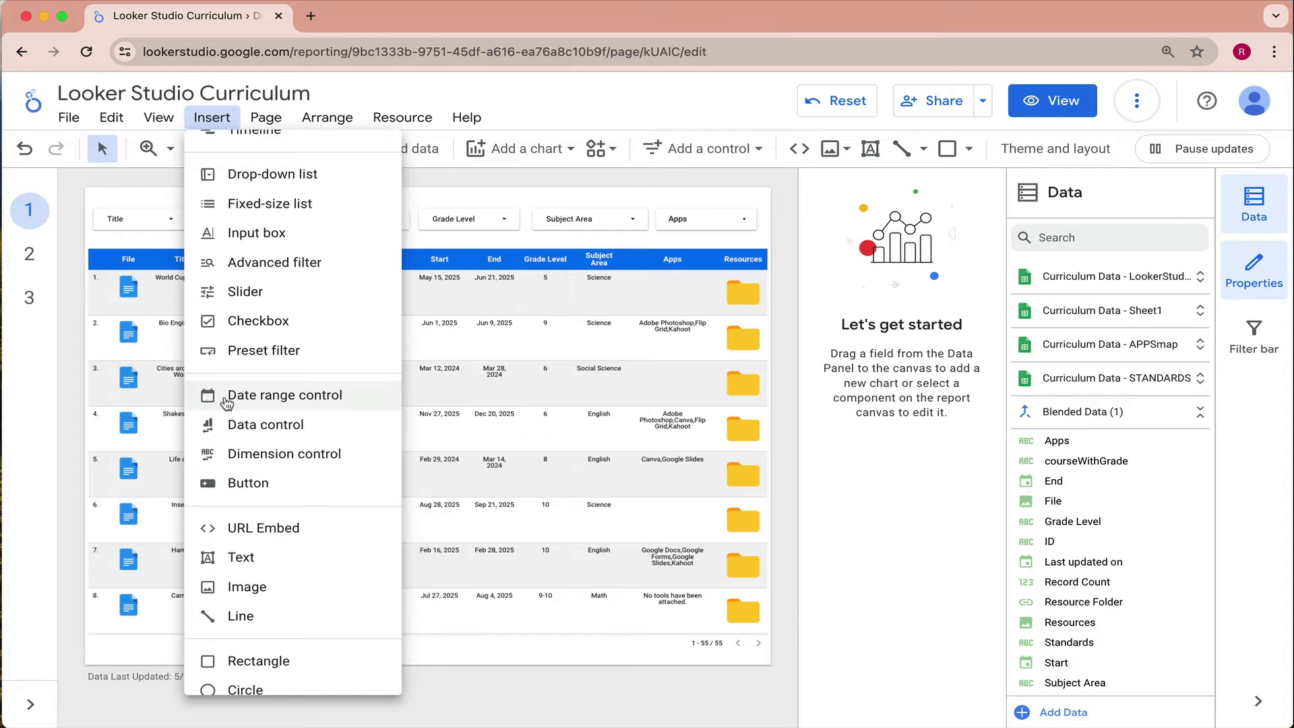
pyautogui.scroll(5, 225, 402)
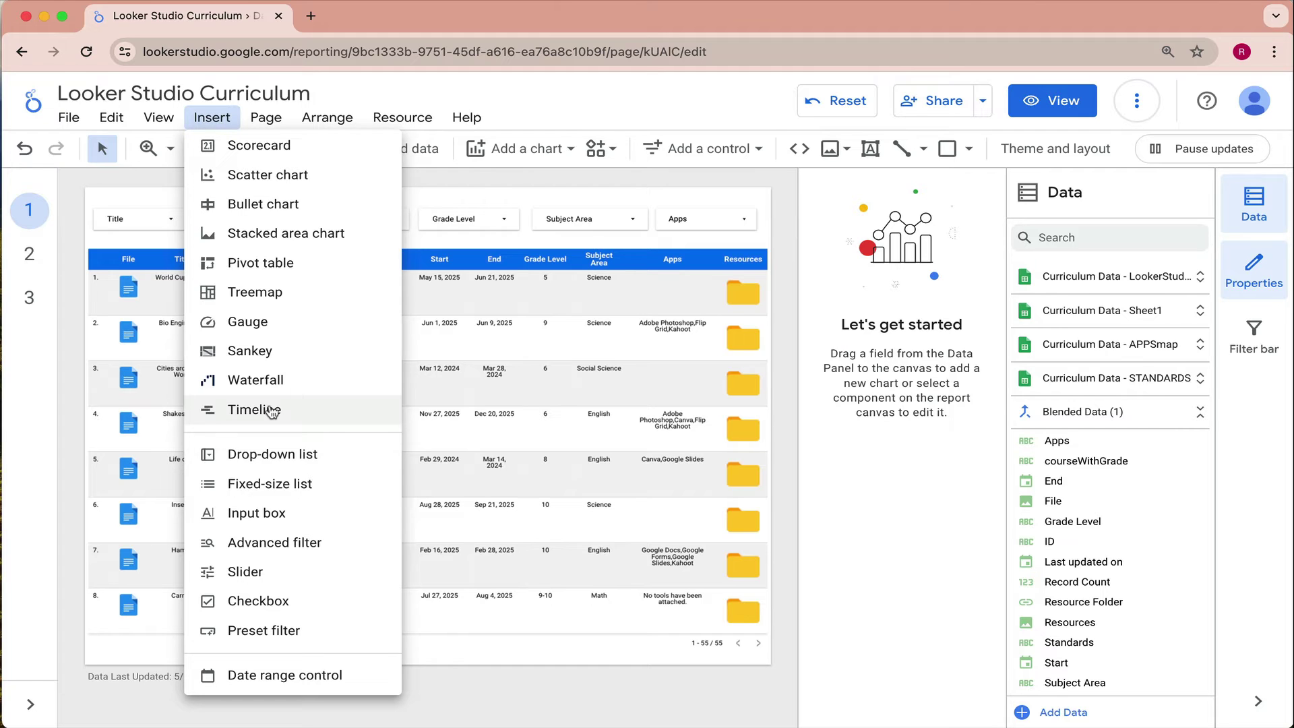
# Go to page 3 and select the Blended Data timeline chart to show its Setup panel
pyautogui.click(29, 300)
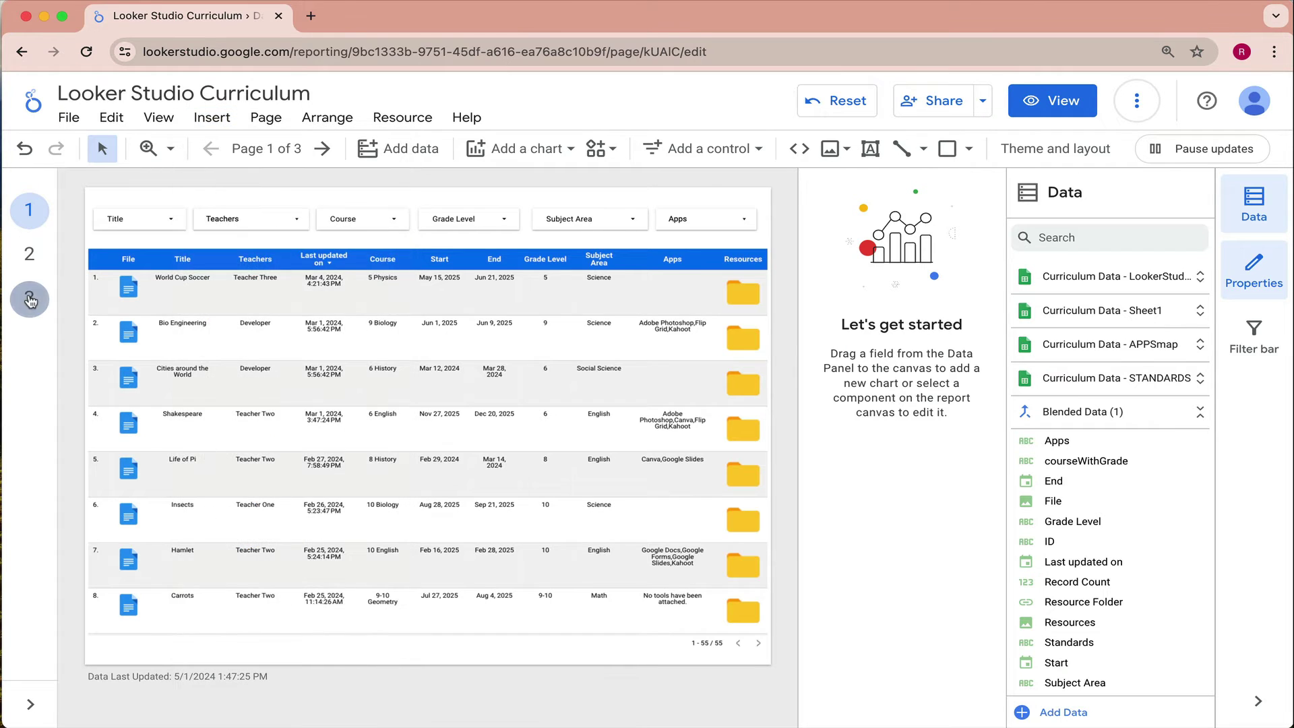
pyautogui.click(376, 282)
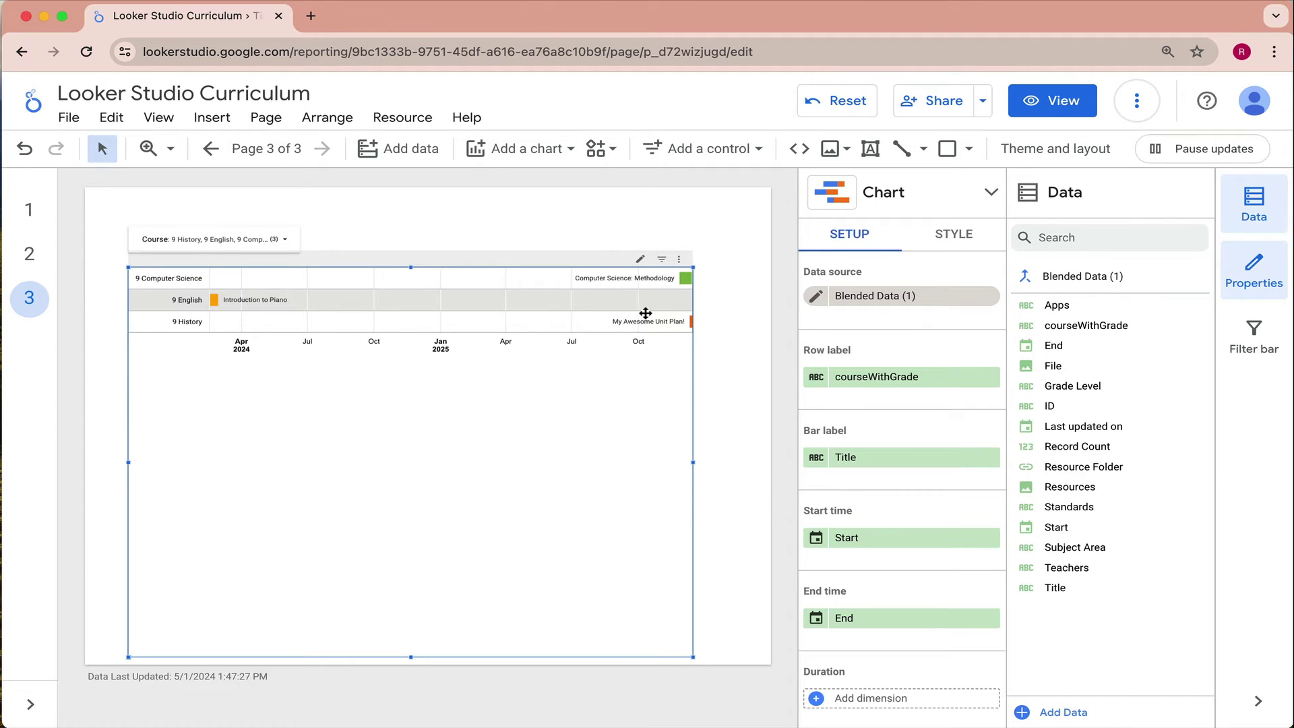
# Select all courses in the Course filter so the timeline lists 10 Biology through 5 Math
pyautogui.click(288, 248)
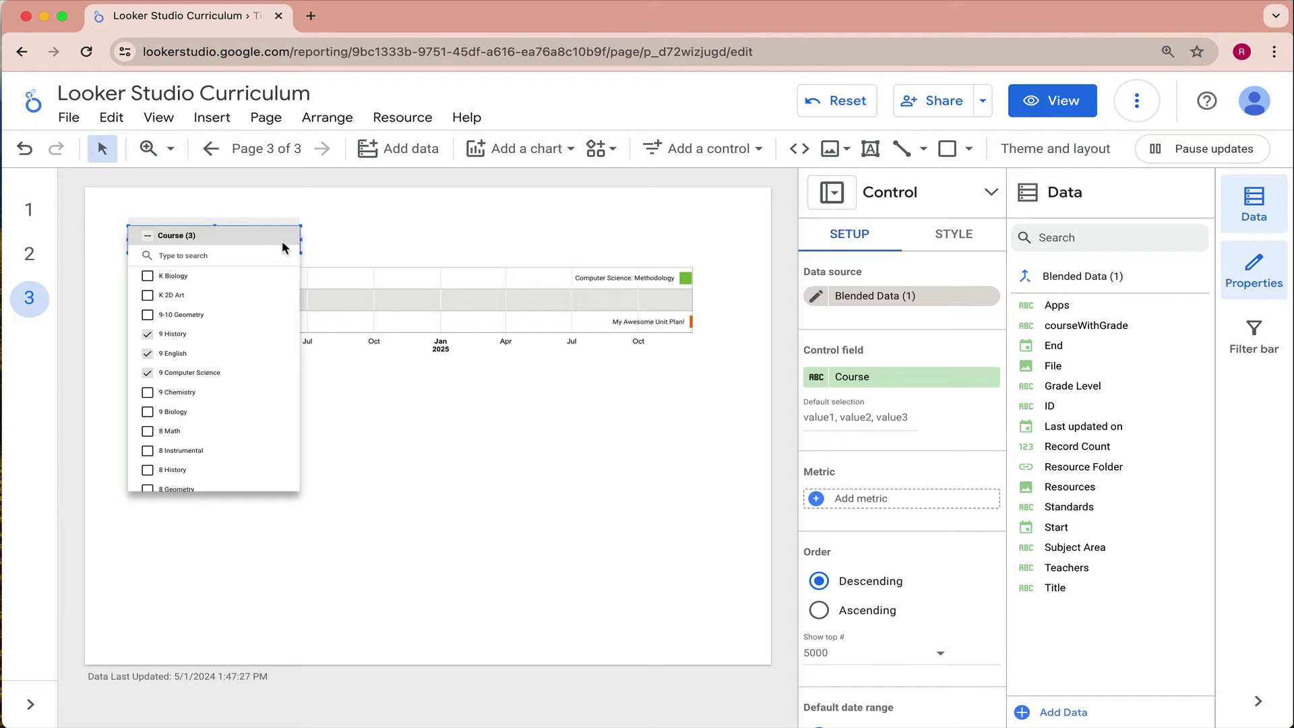
pyautogui.click(147, 239)
pyautogui.click(407, 206)
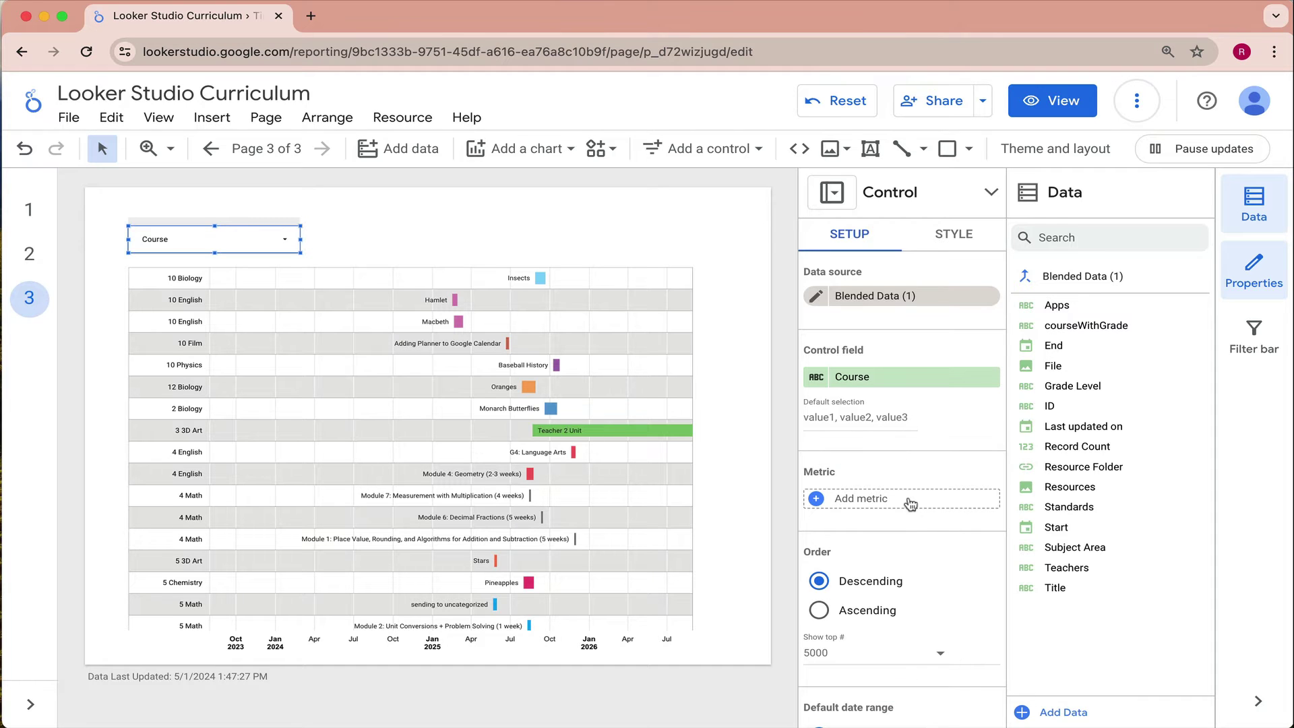
pyautogui.scroll(-4, 924, 357)
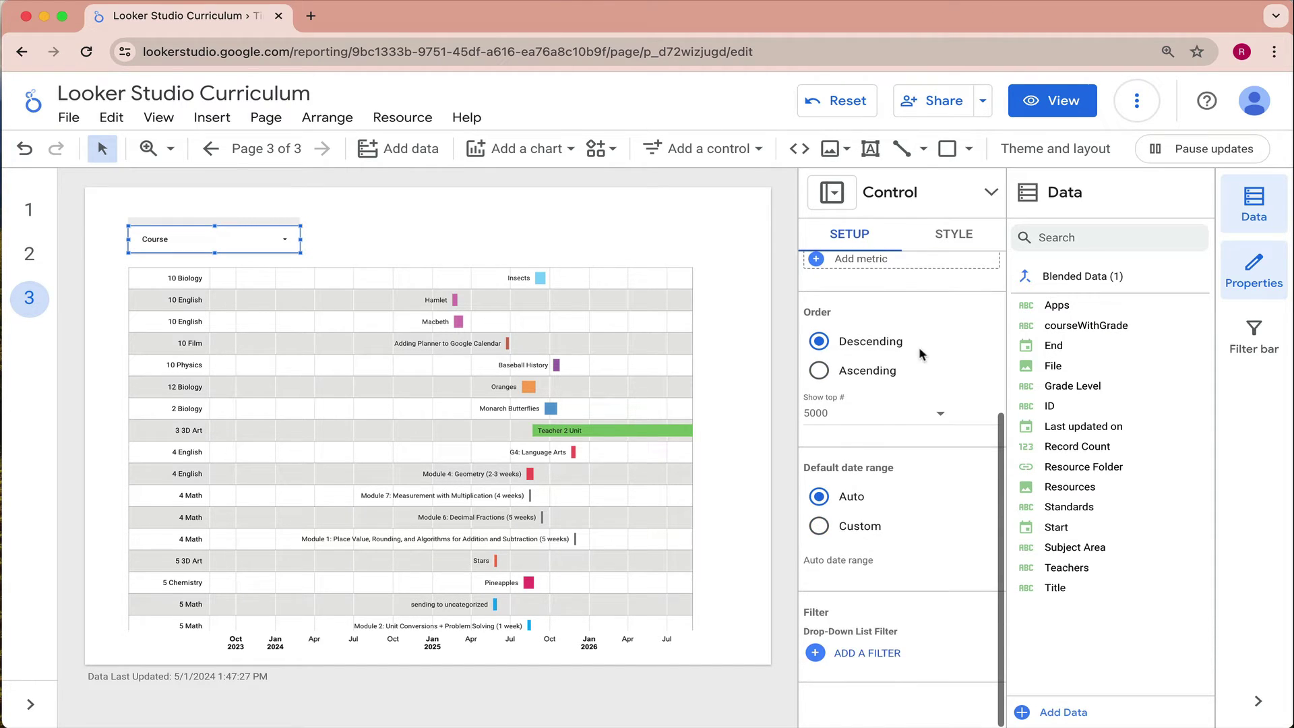
pyautogui.scroll(4, 912, 317)
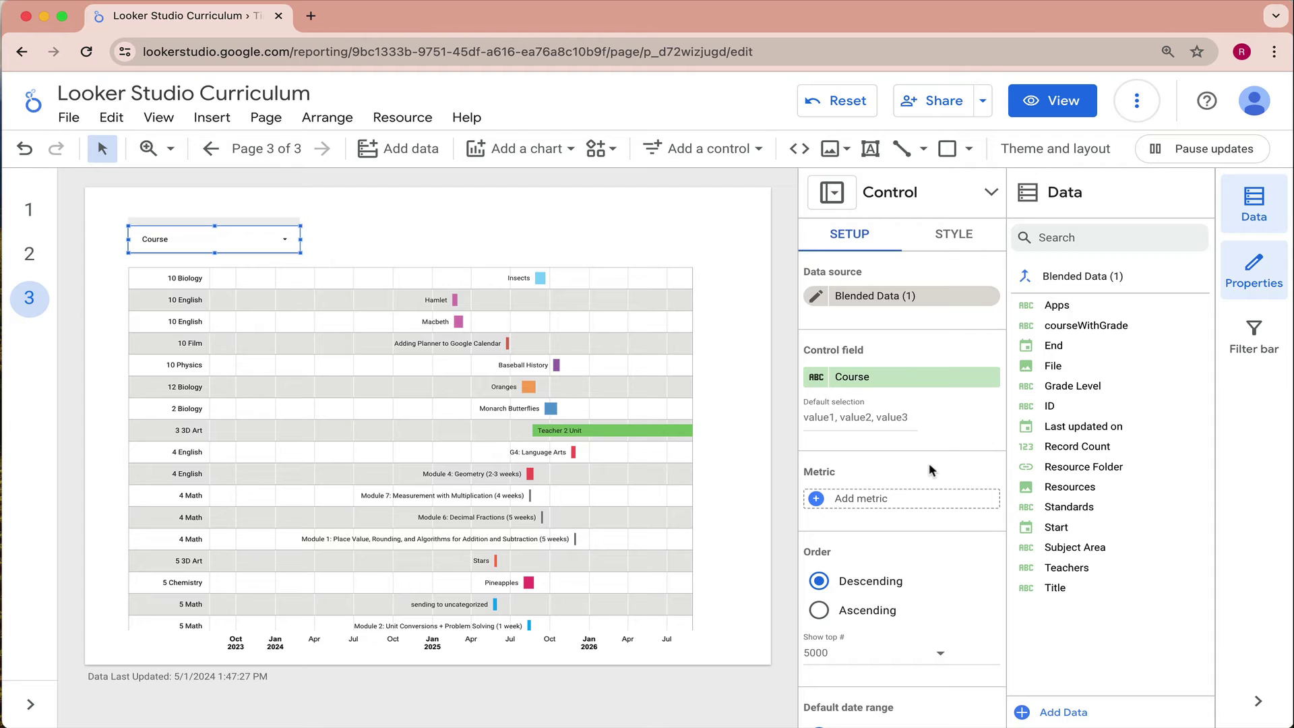
# Review the timeline chart's Tooltip and Sort settings, then switch the report to view mode
pyautogui.click(679, 322)
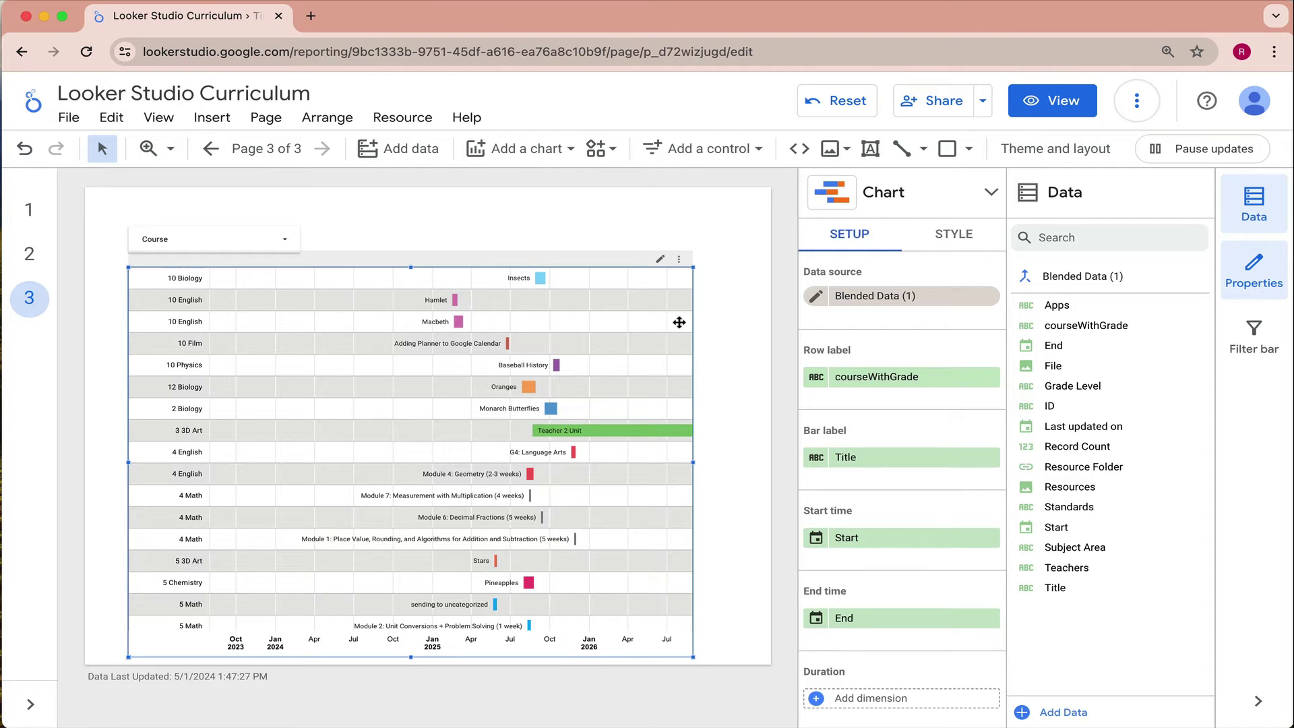
pyautogui.scroll(-1, 846, 511)
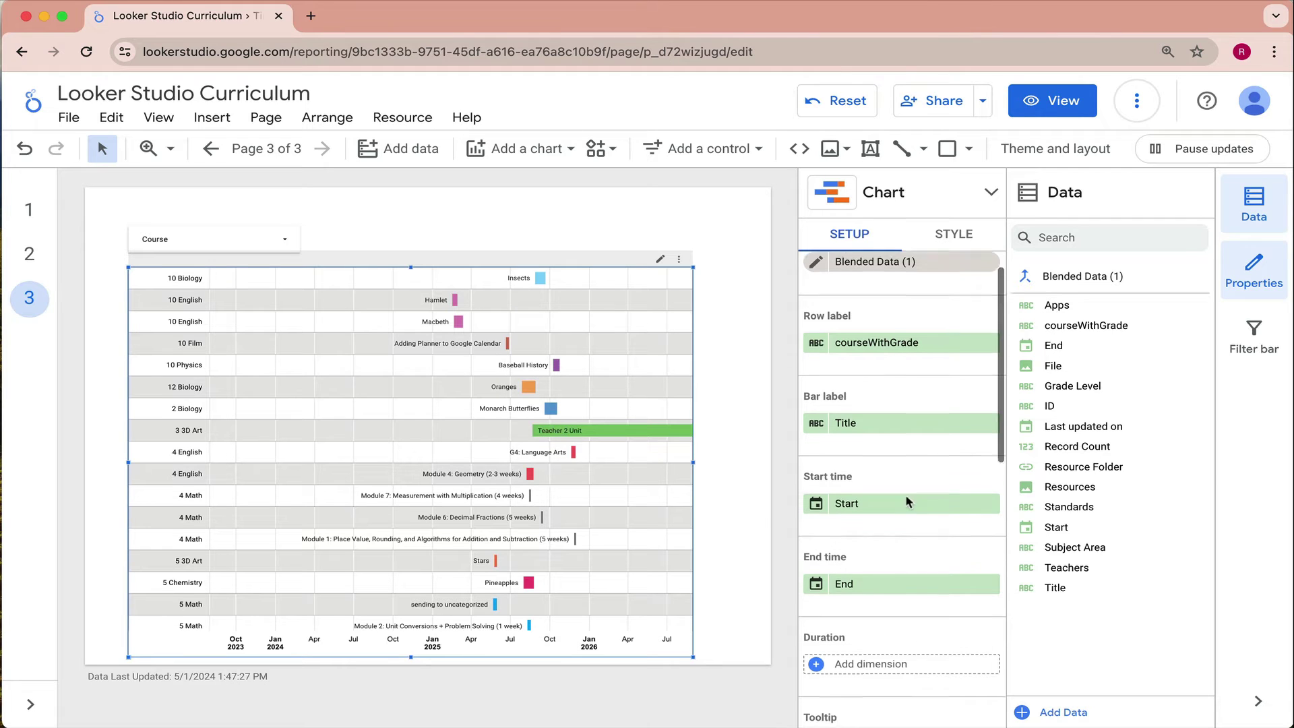
pyautogui.scroll(-1, 896, 502)
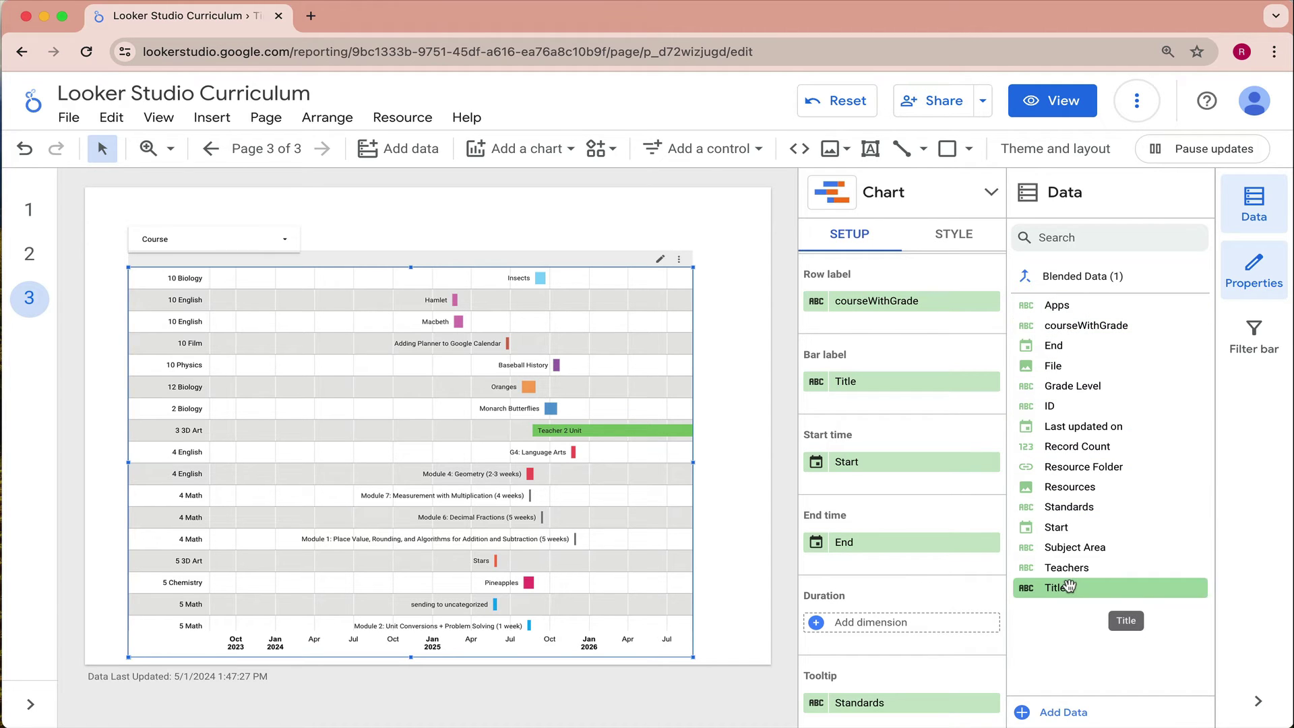
pyautogui.scroll(-1, 875, 558)
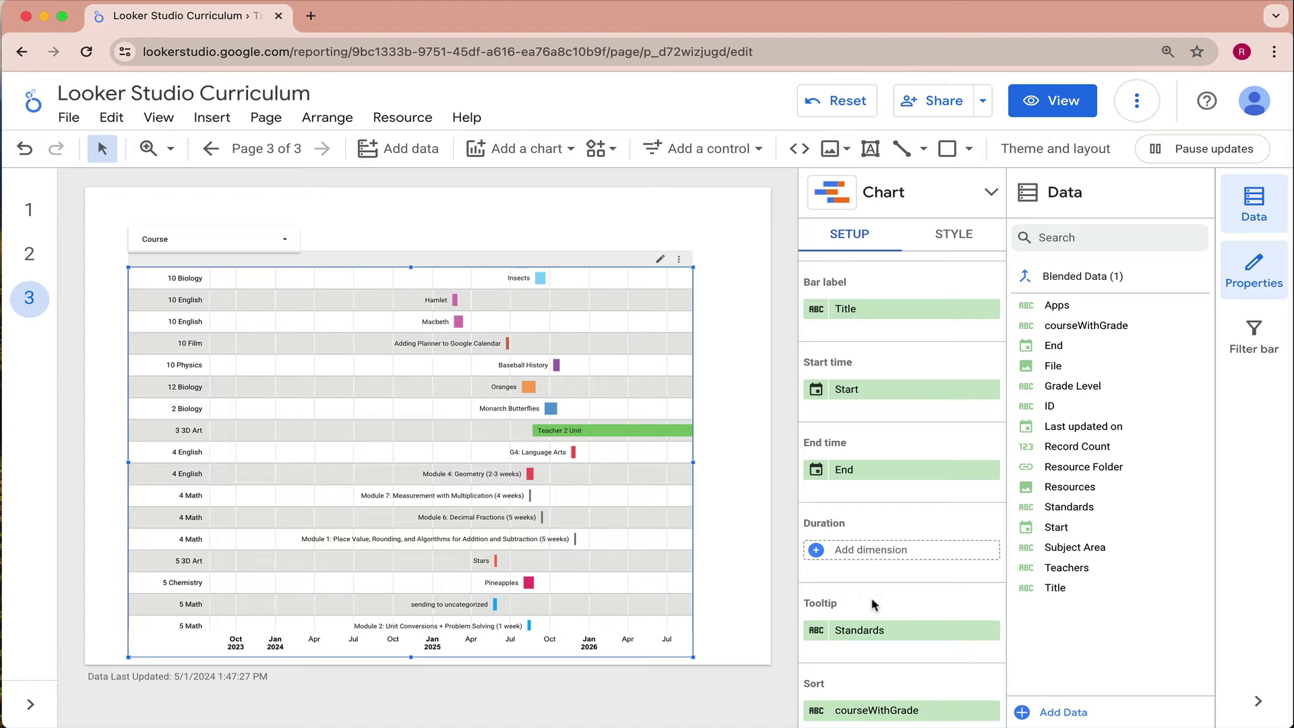
pyautogui.scroll(-1, 873, 603)
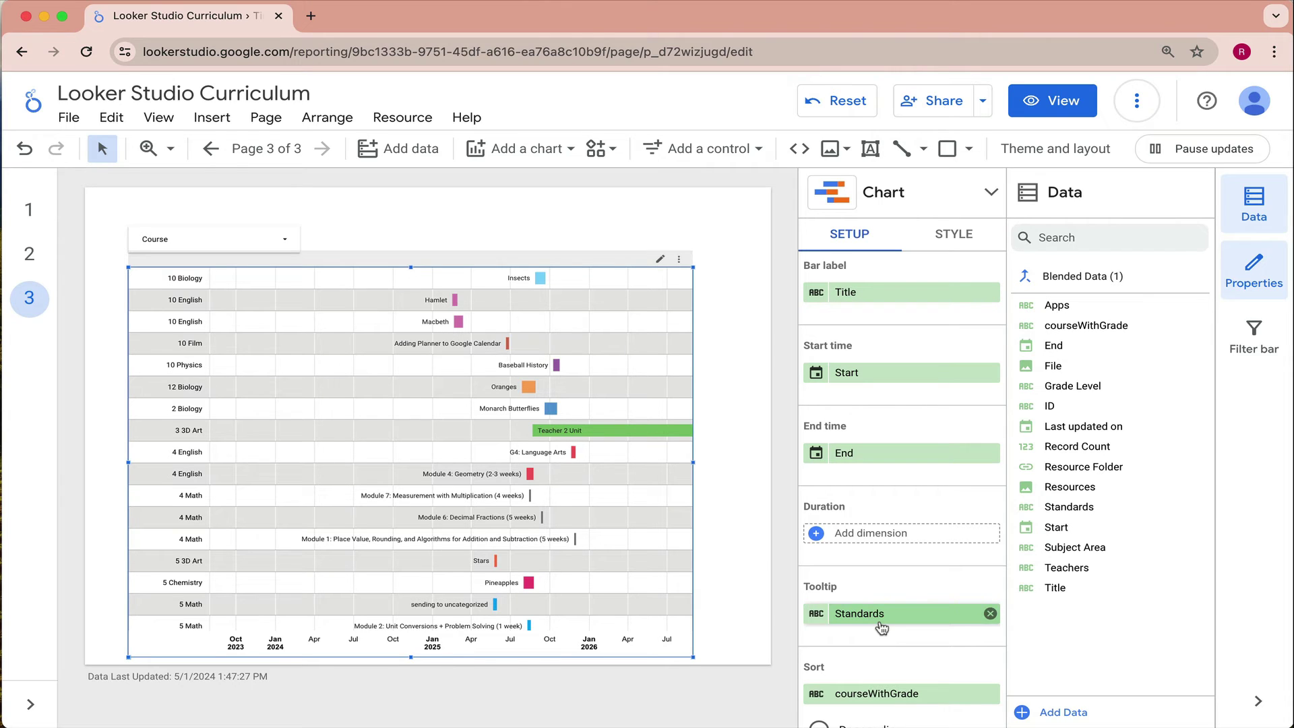
pyautogui.scroll(-6, 880, 627)
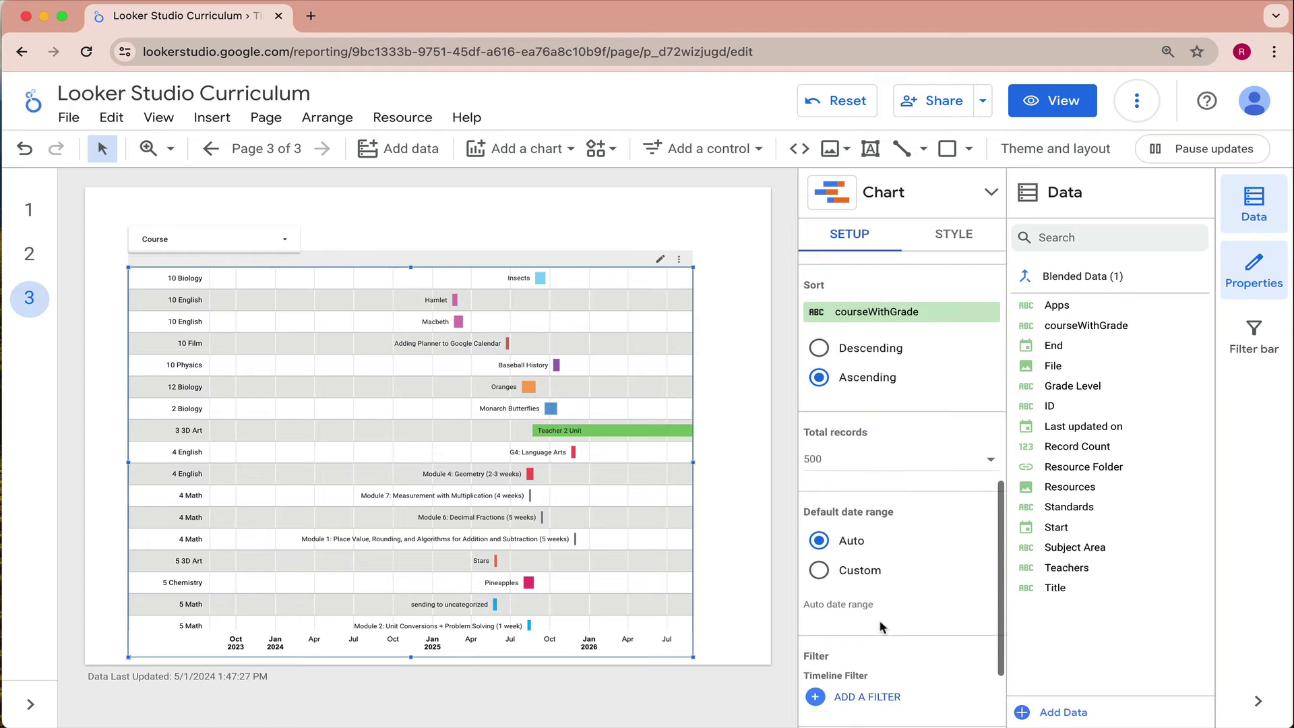
pyautogui.scroll(-3, 880, 627)
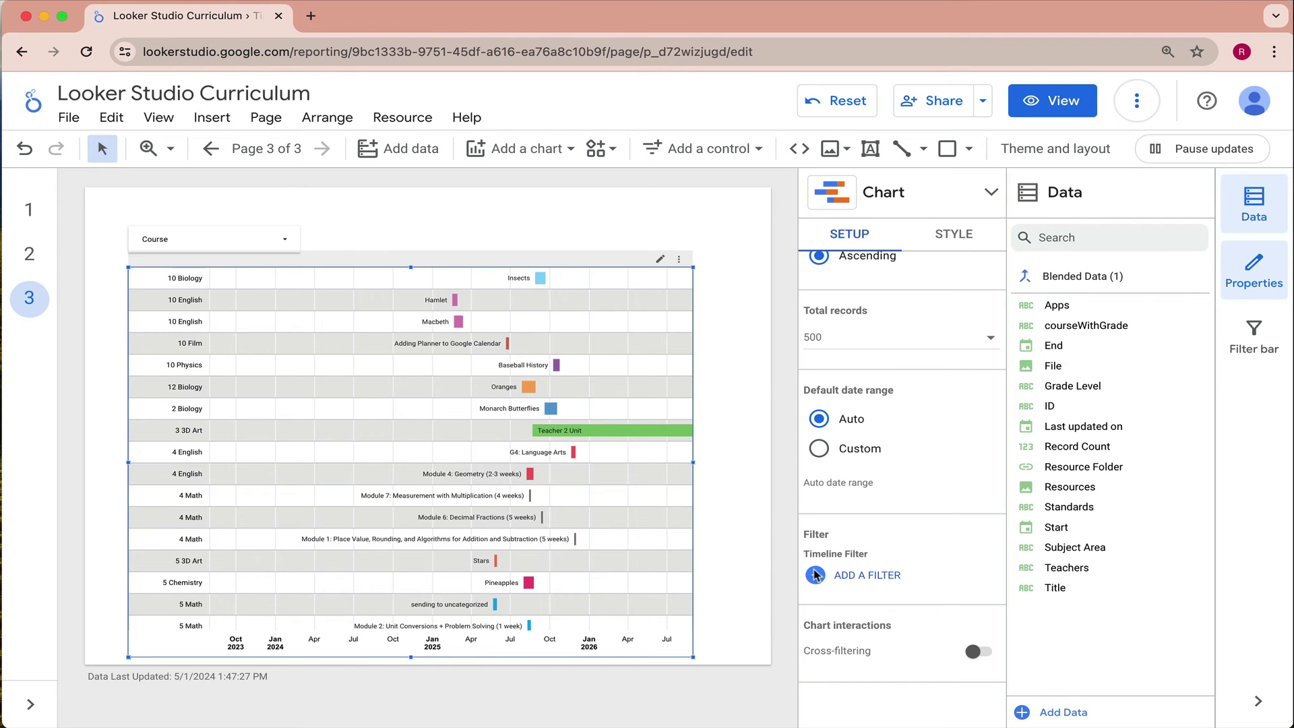
pyautogui.click(1029, 109)
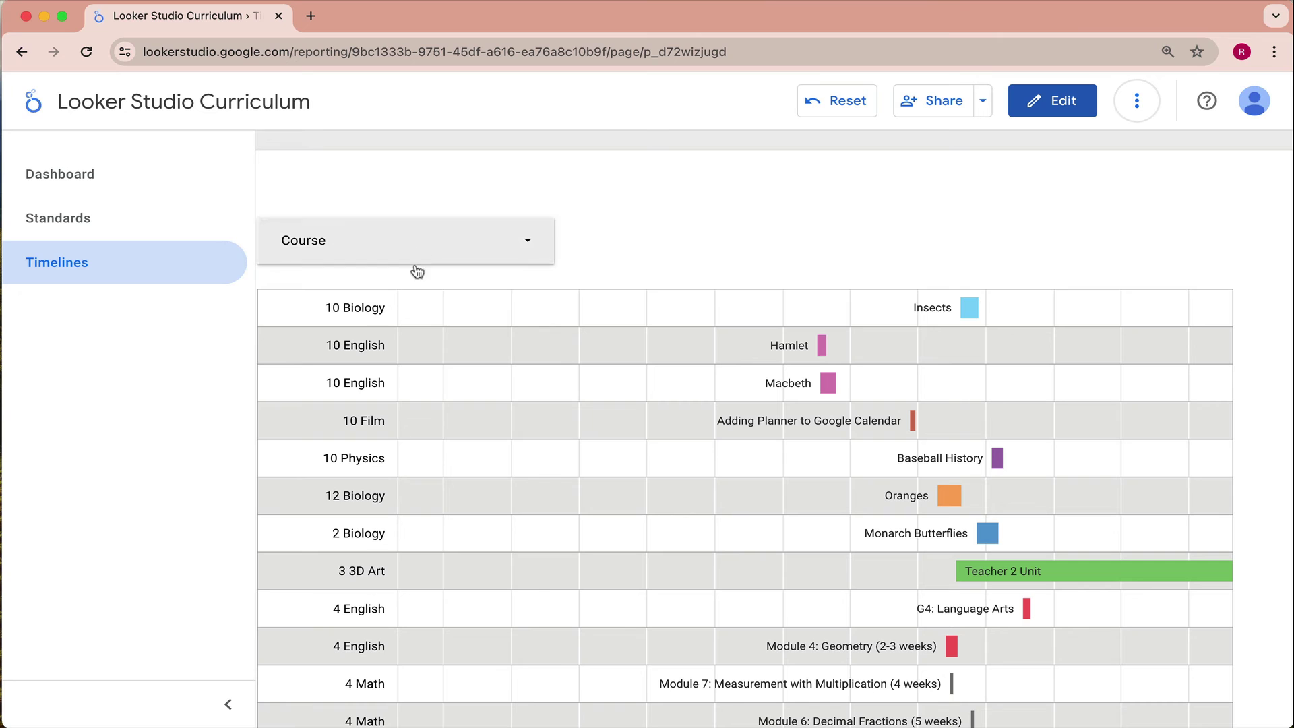
# Collapse the page list and filter to 9 English only, leaving the Introduction to Piano unit
pyautogui.click(228, 704)
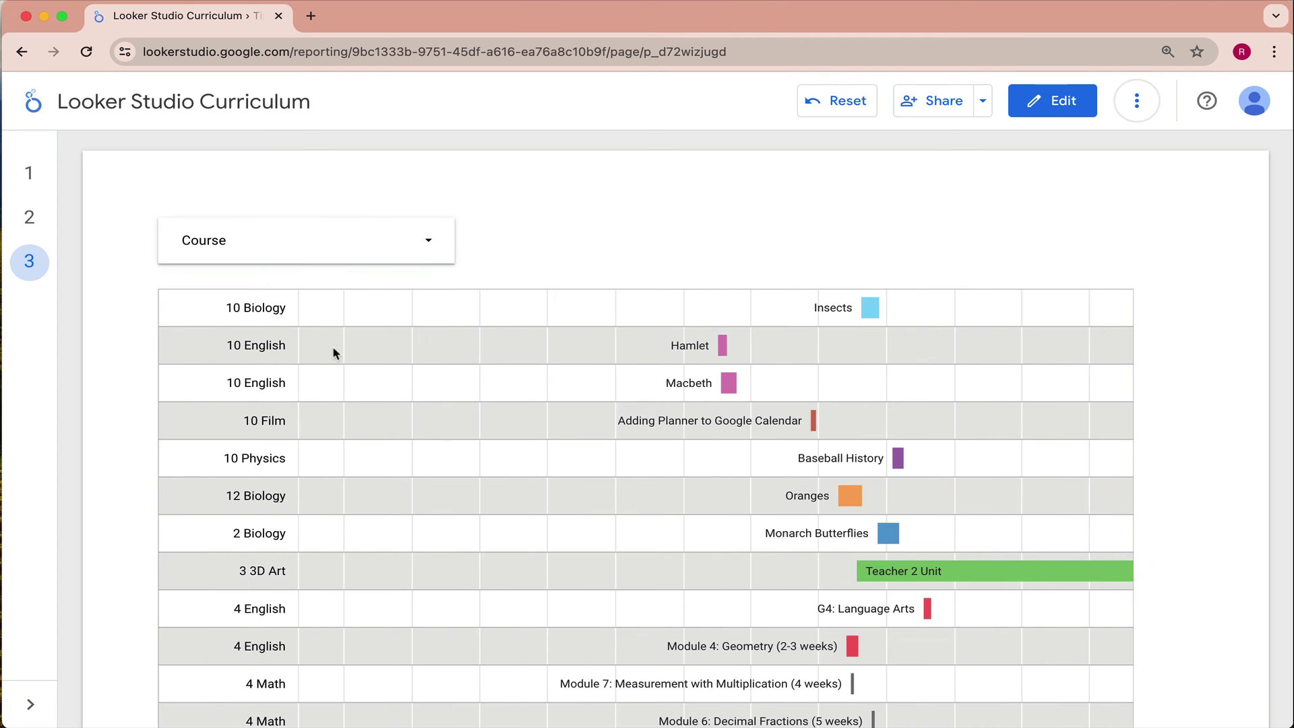
pyautogui.click(428, 260)
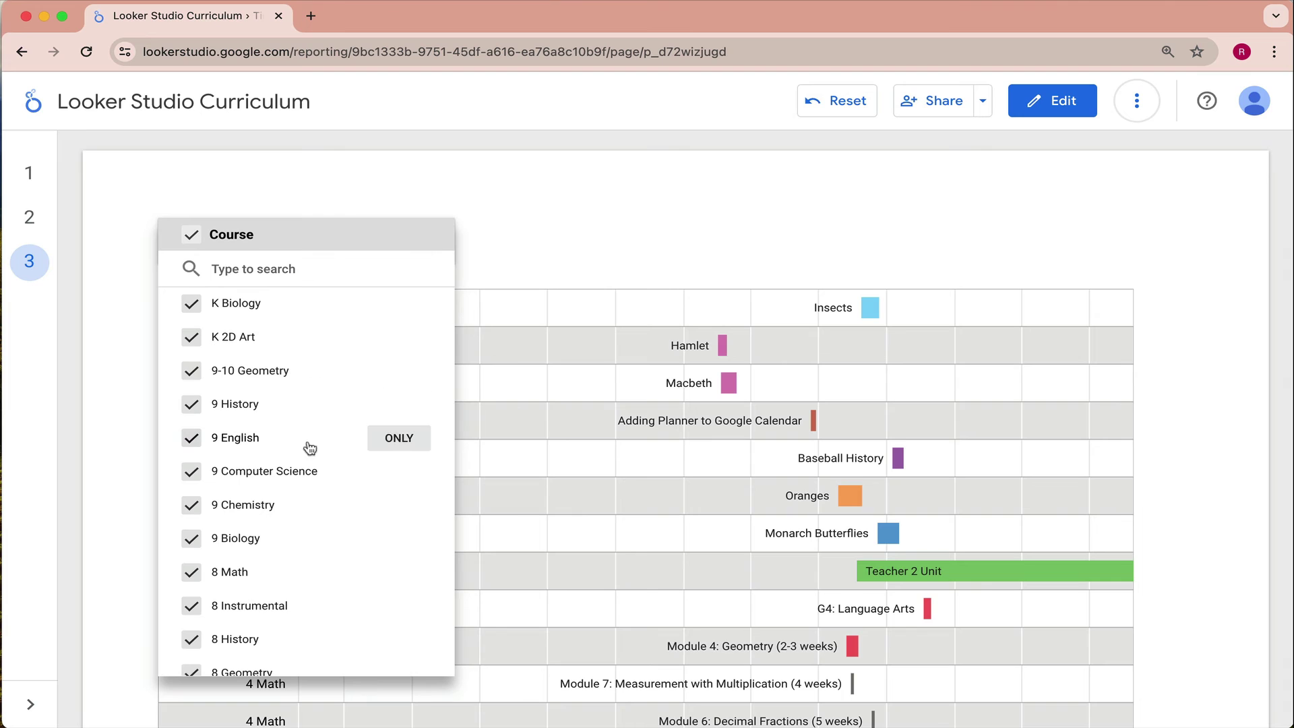
pyautogui.click(398, 438)
pyautogui.click(681, 213)
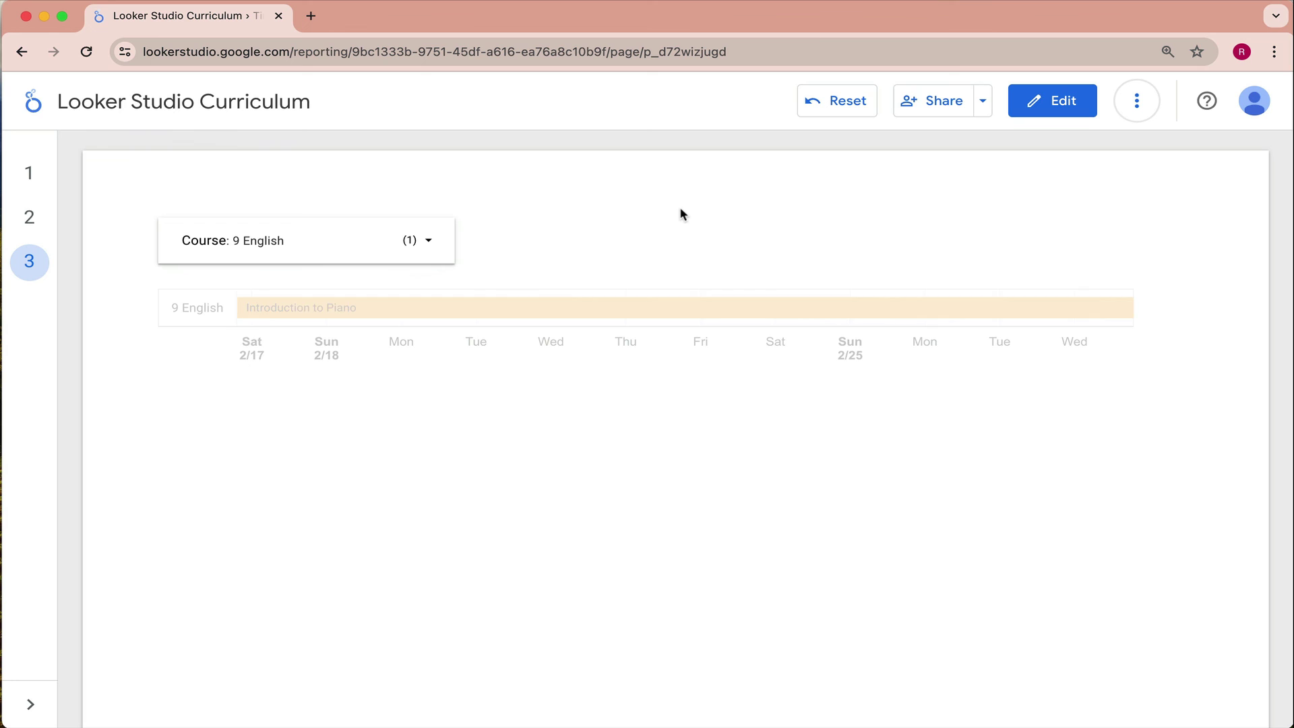
pyautogui.moveTo(652, 314)
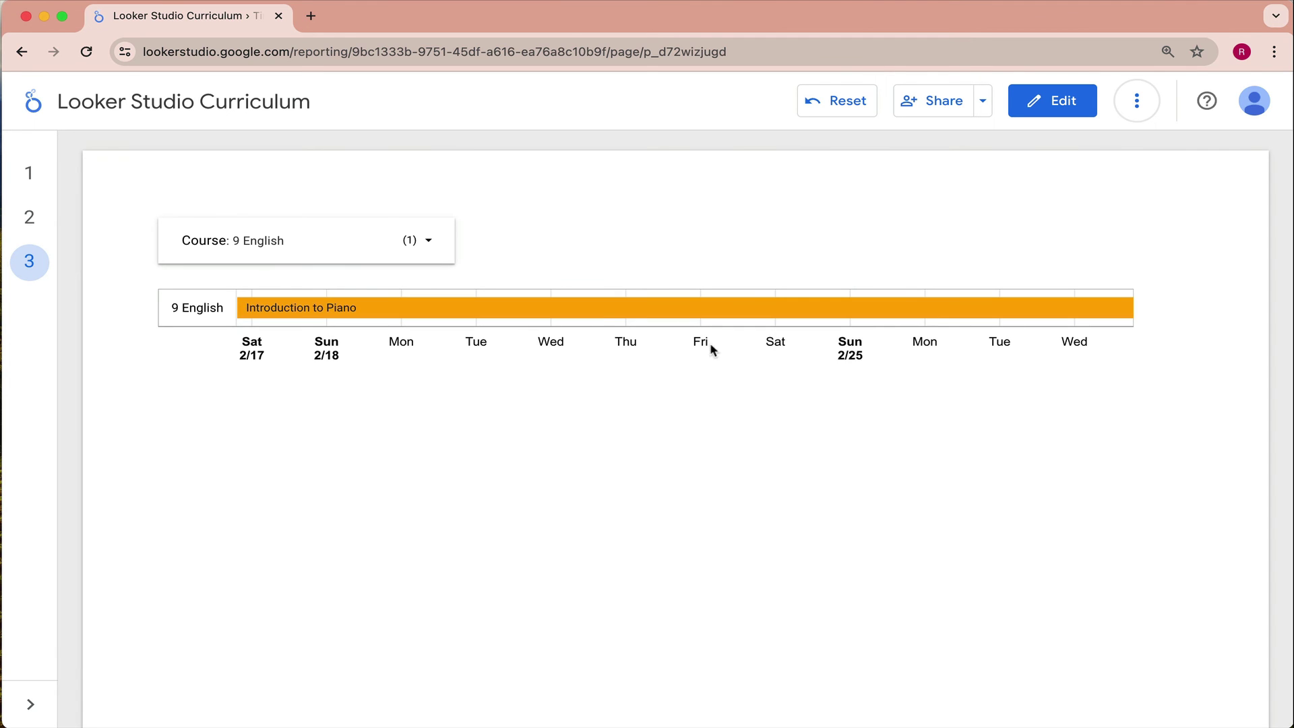
# Re-select all courses in the Course filter so every course's units appear again
pyautogui.click(433, 244)
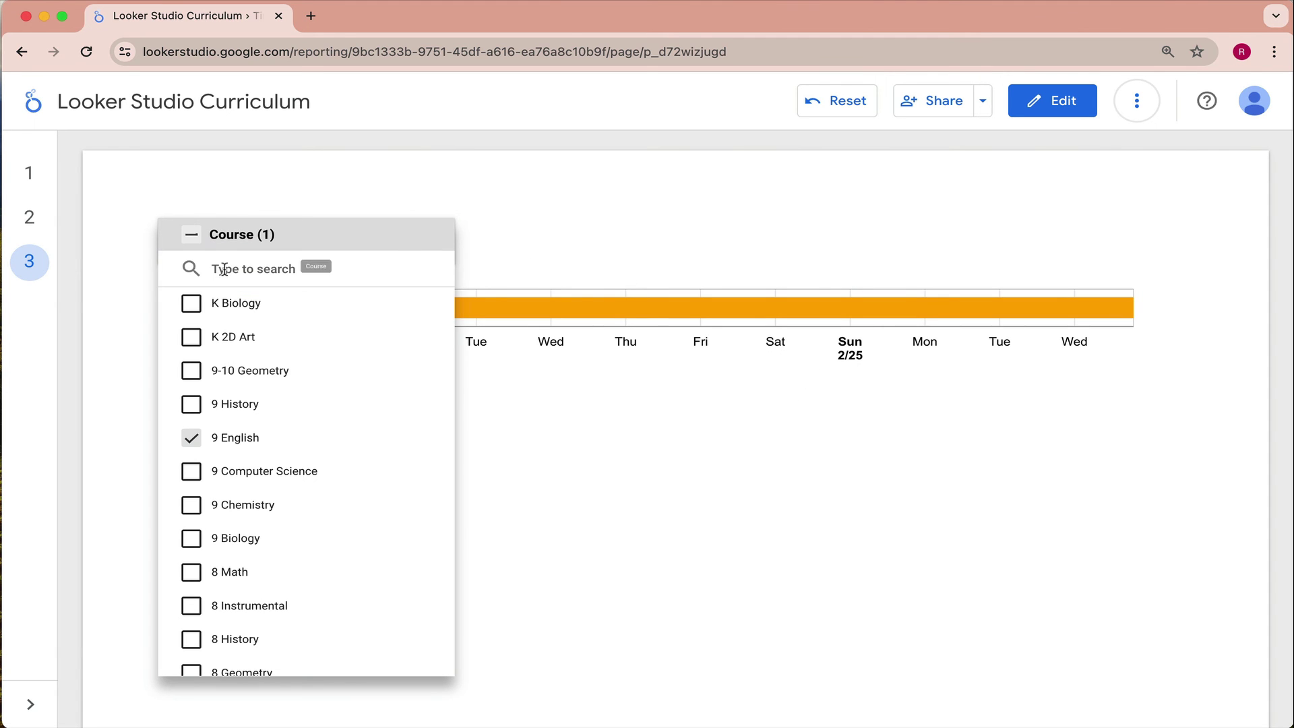
pyautogui.click(191, 235)
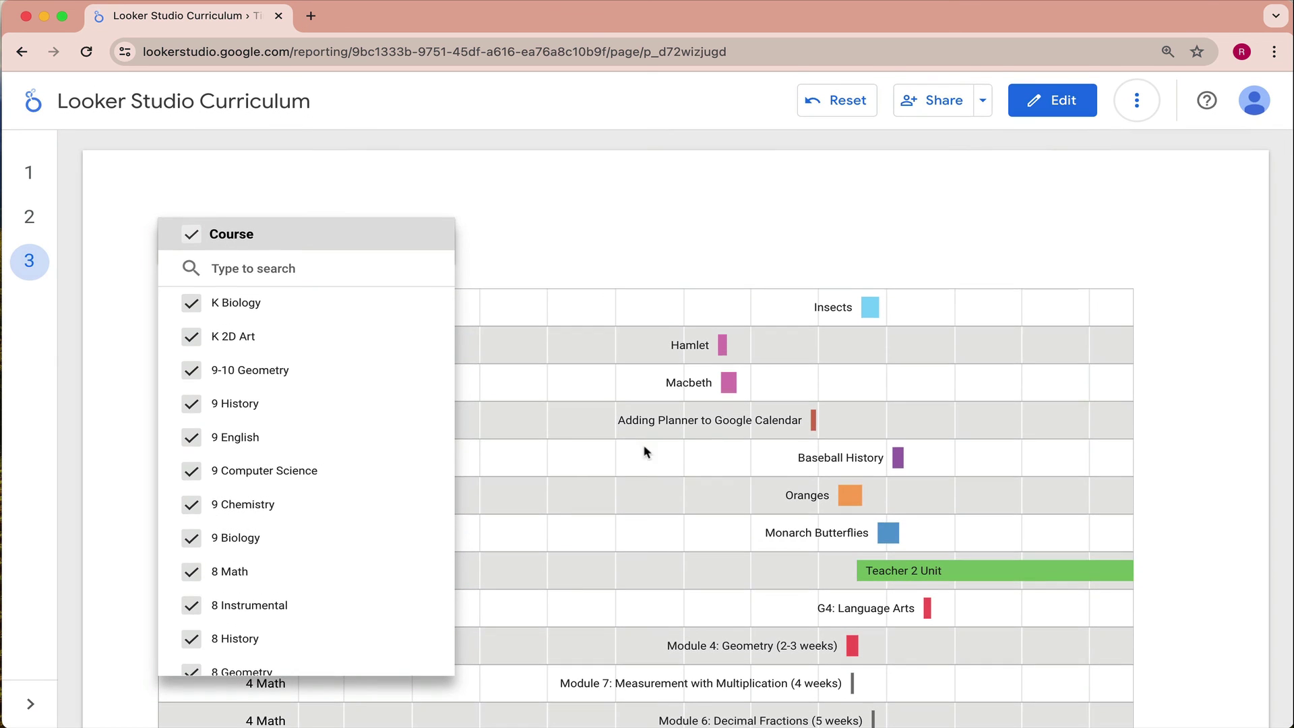
pyautogui.click(693, 535)
pyautogui.scroll(-2, 696, 536)
pyautogui.scroll(-6, 694, 535)
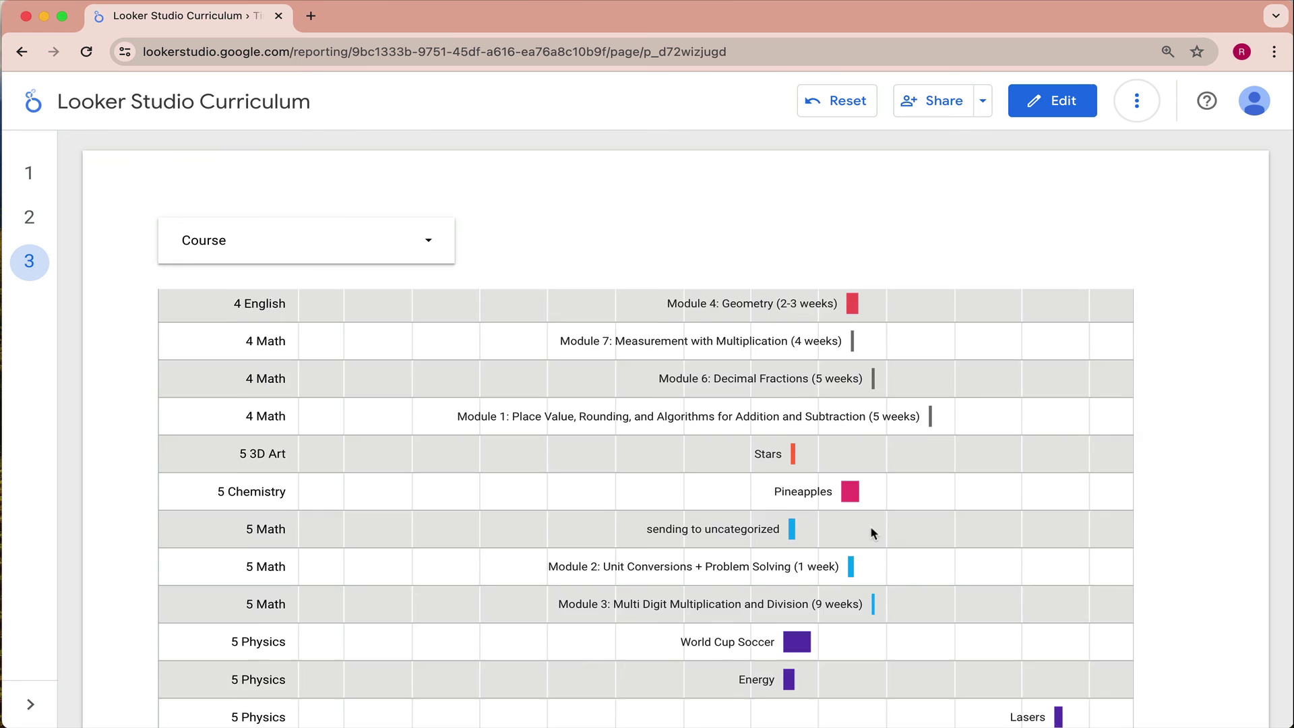
pyautogui.scroll(-5, 870, 526)
# Select the World Cup Soccer unit and view its standards tooltip
pyautogui.click(804, 412)
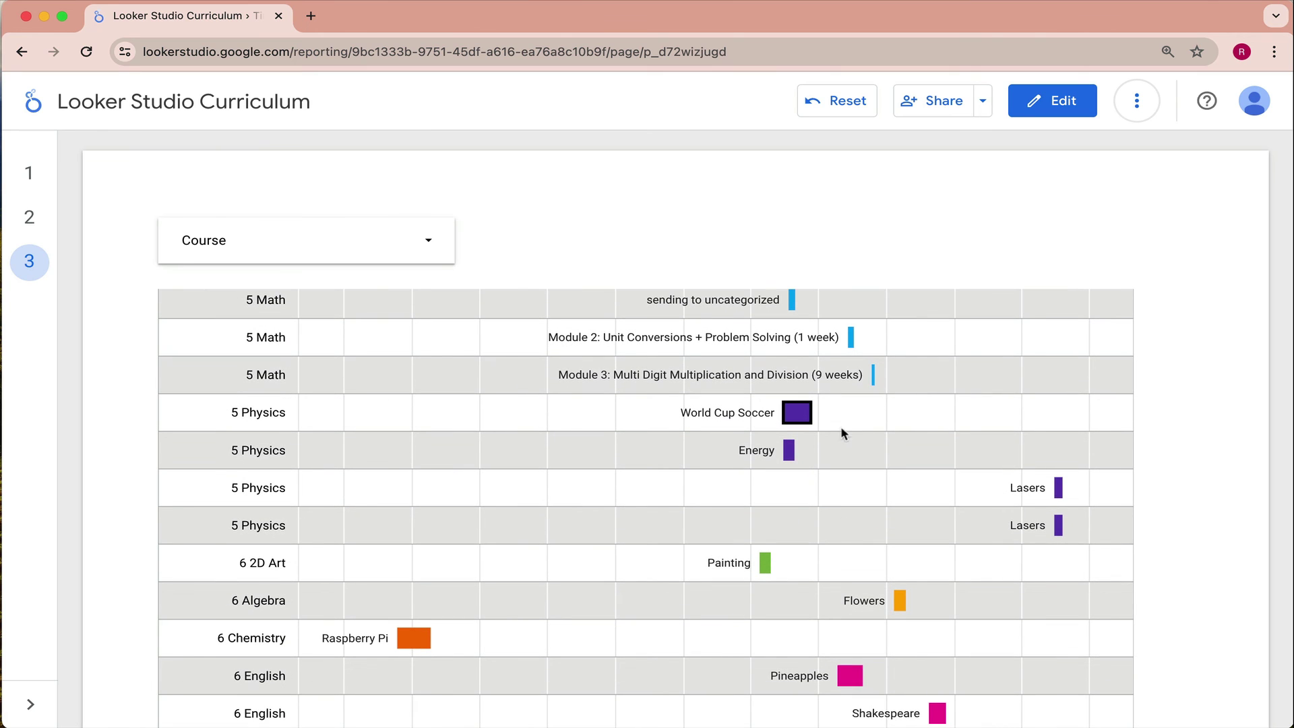
pyautogui.scroll(-6, 1236, 307)
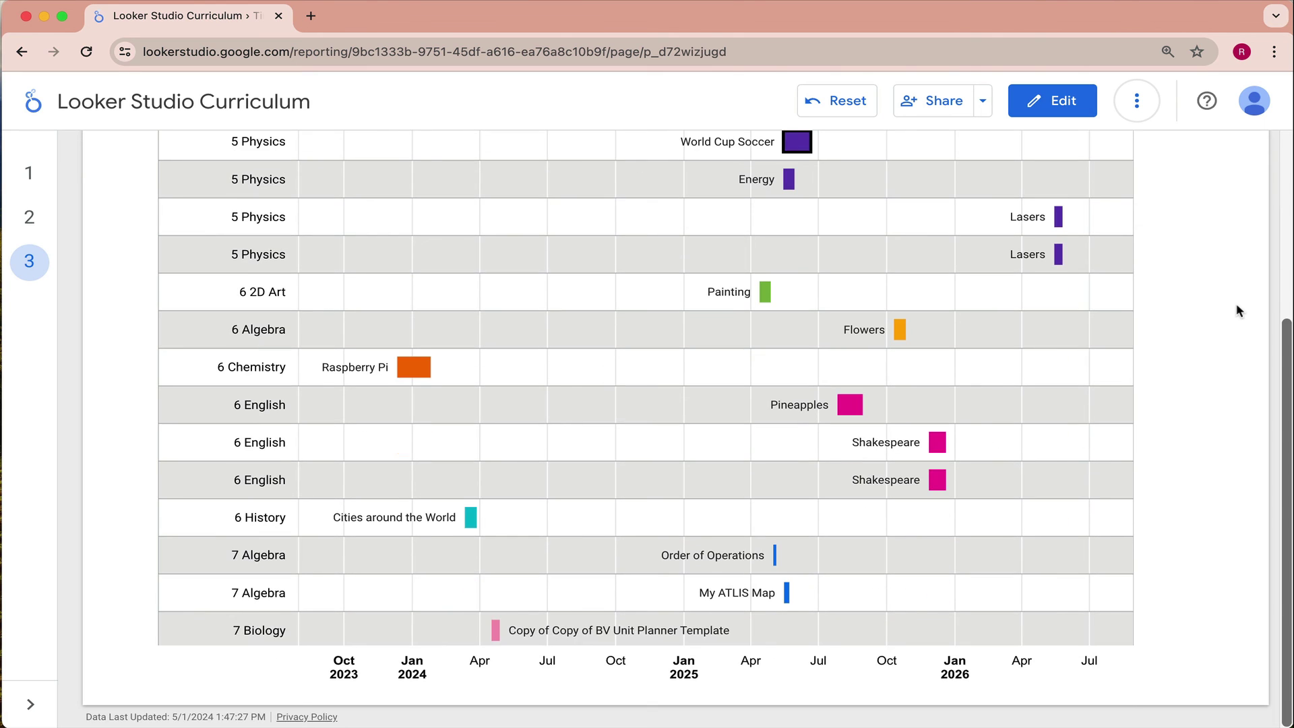
pyautogui.moveTo(938, 482)
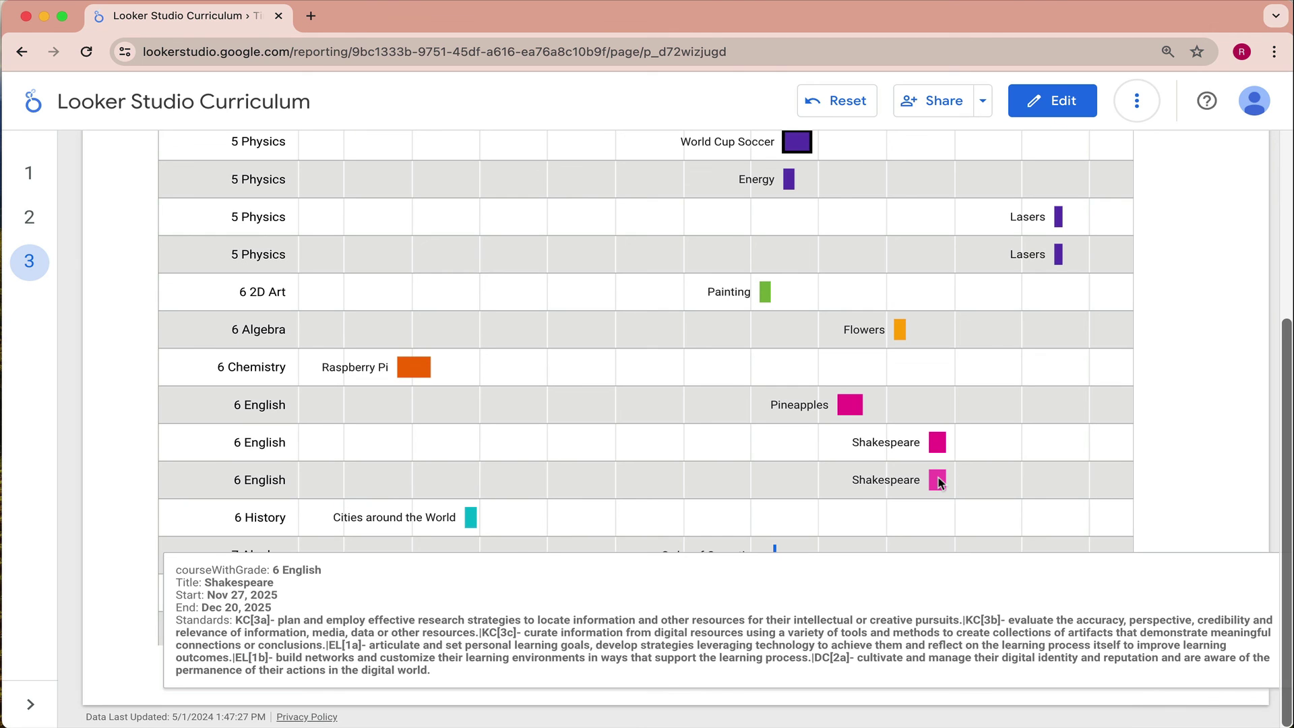
pyautogui.scroll(5, 757, 396)
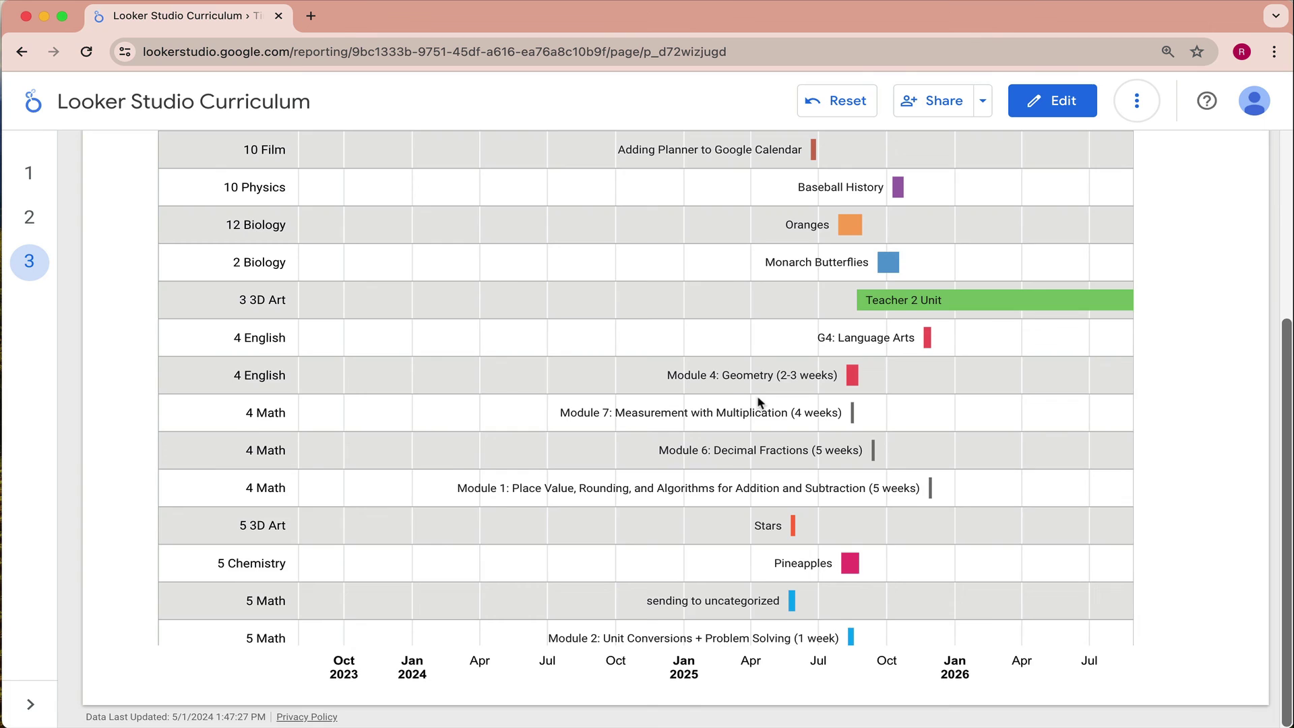
pyautogui.scroll(5, 758, 399)
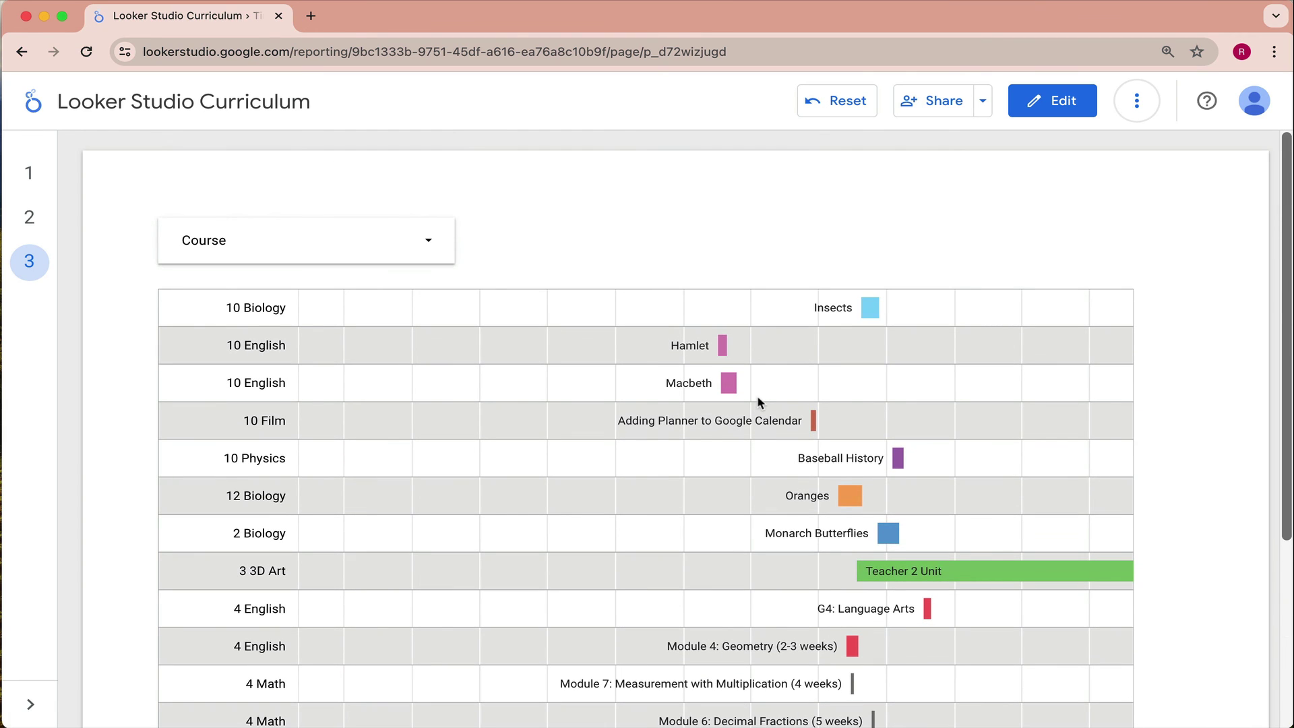